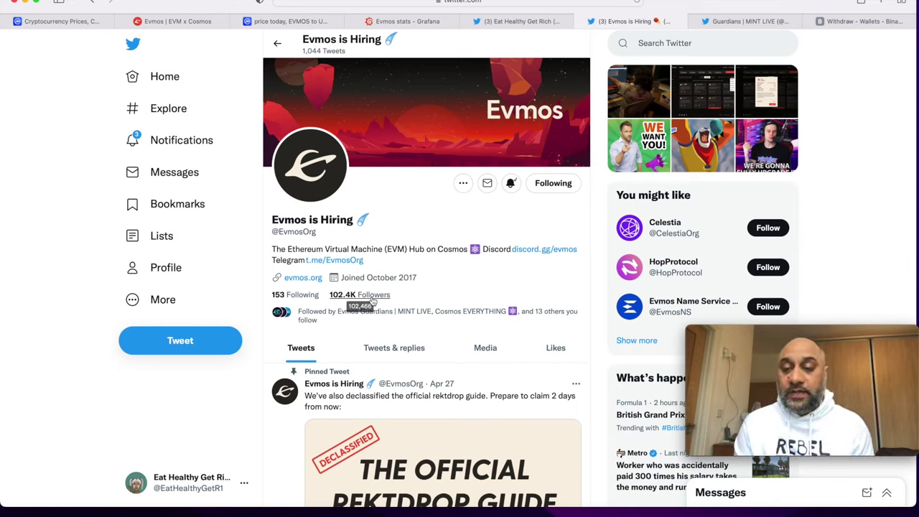
Step: Review the Evmos Guardians $GRDN airdrop tweet and the recent withdrawals on Binance's Withdraw Crypto page
click(729, 27)
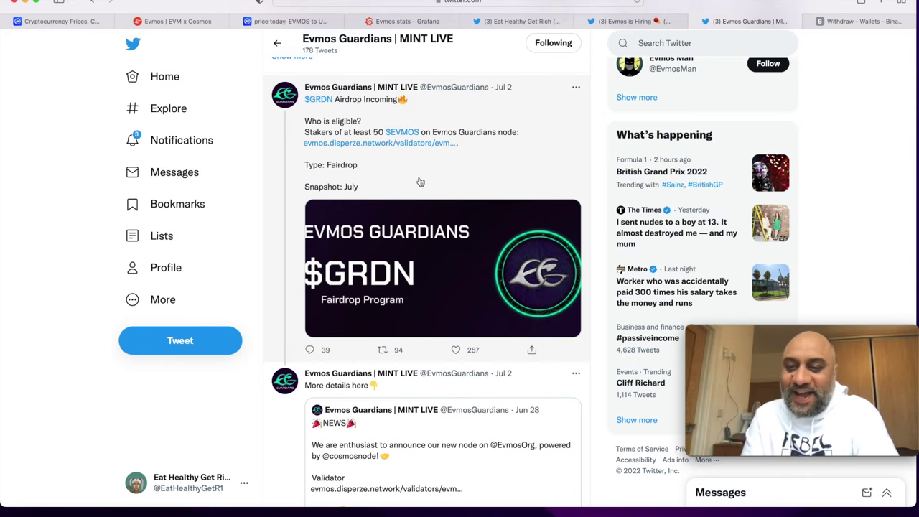
mouse_move(846, 27)
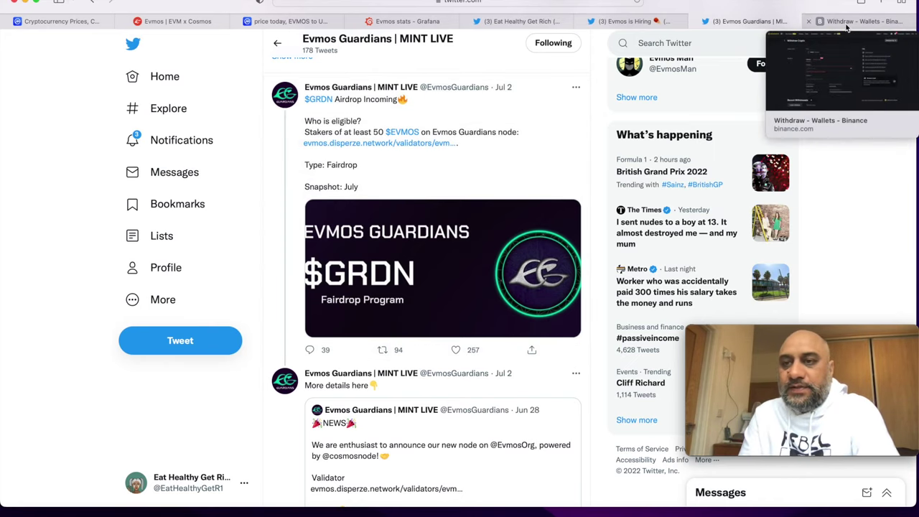
click(847, 26)
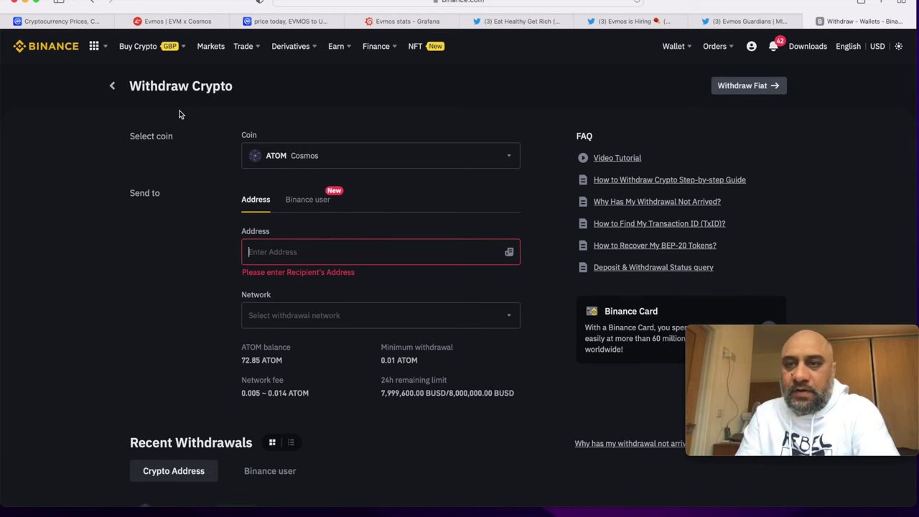
scroll(180, 114, down, 5)
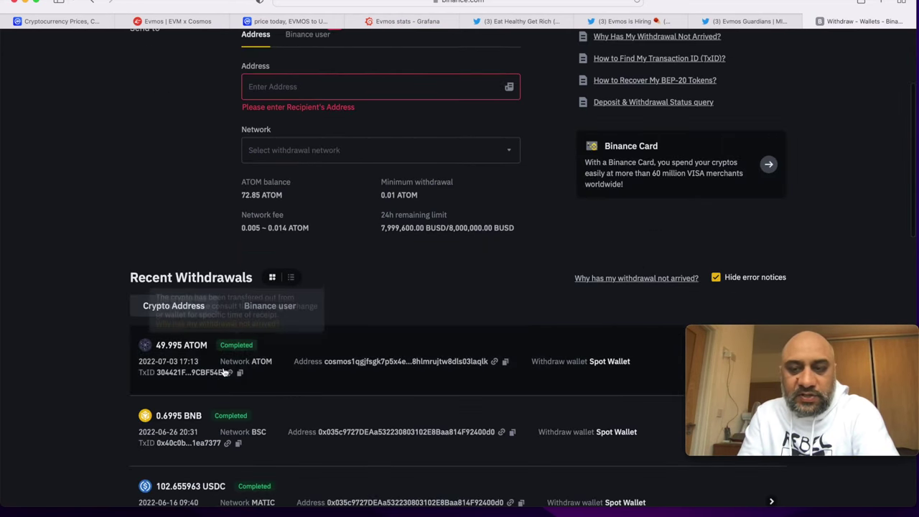
scroll(126, 244, up, 5)
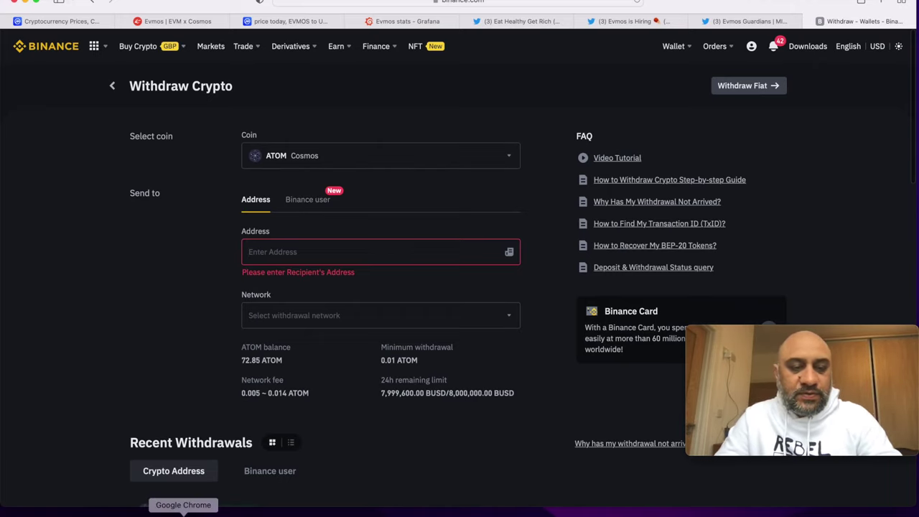
Step: Switch to Google Chrome, open the Keplr wallet and copy its Cosmos Hub address
click(183, 513)
click(798, 18)
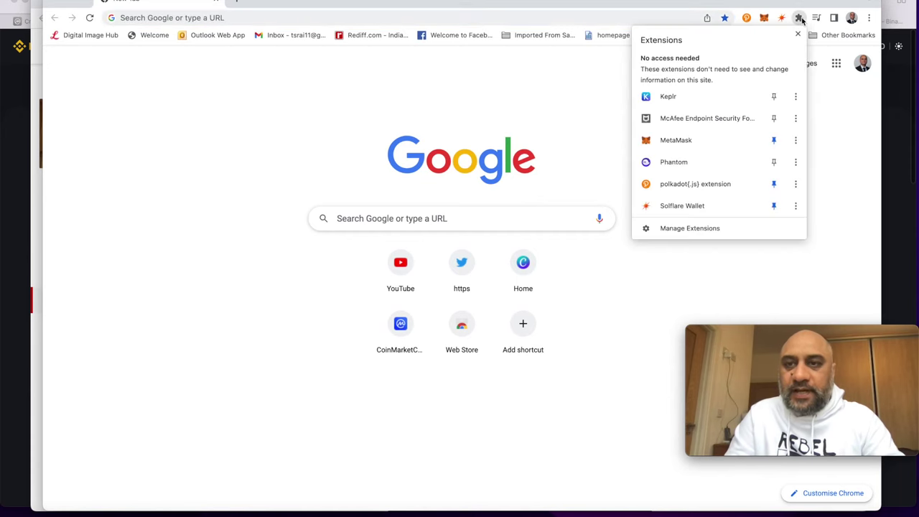
click(701, 96)
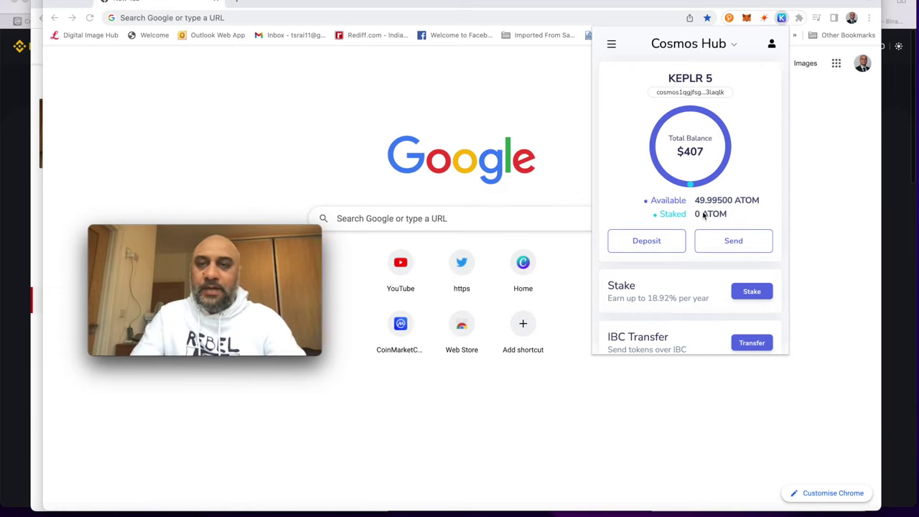
click(772, 49)
click(752, 74)
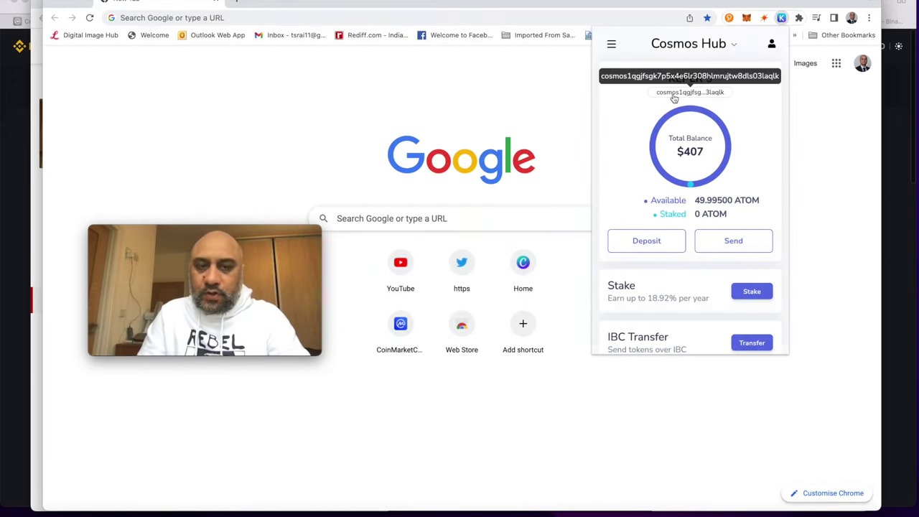
click(674, 99)
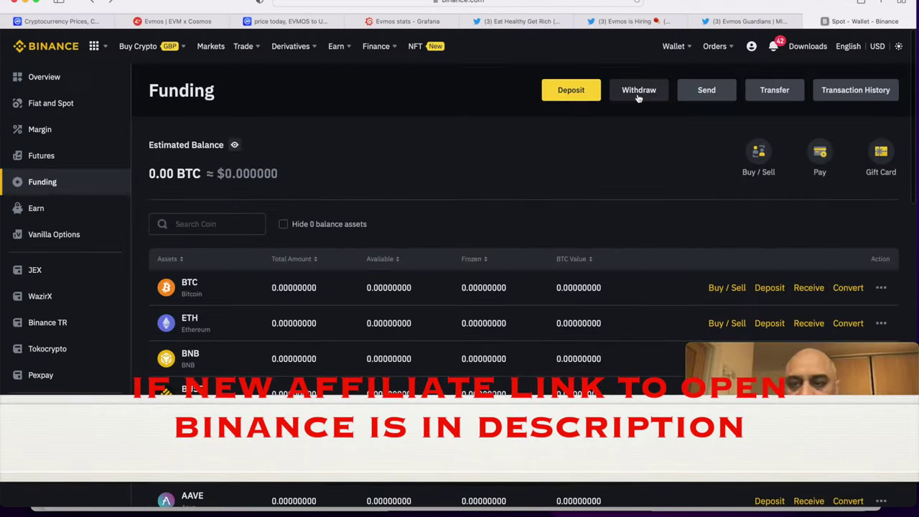
Step: Start a crypto withdrawal on Binance for ATOM and paste the Keplr wallet's Cosmos address as recipient
click(638, 91)
click(482, 158)
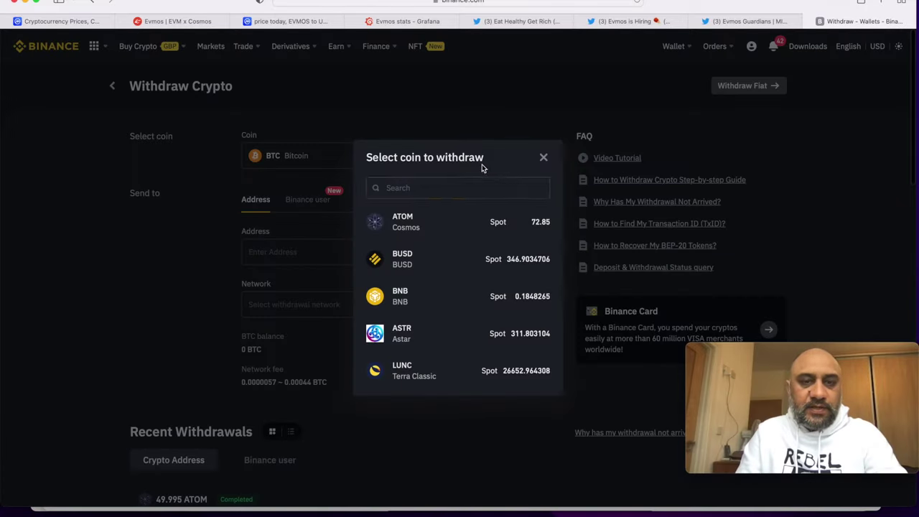
click(427, 219)
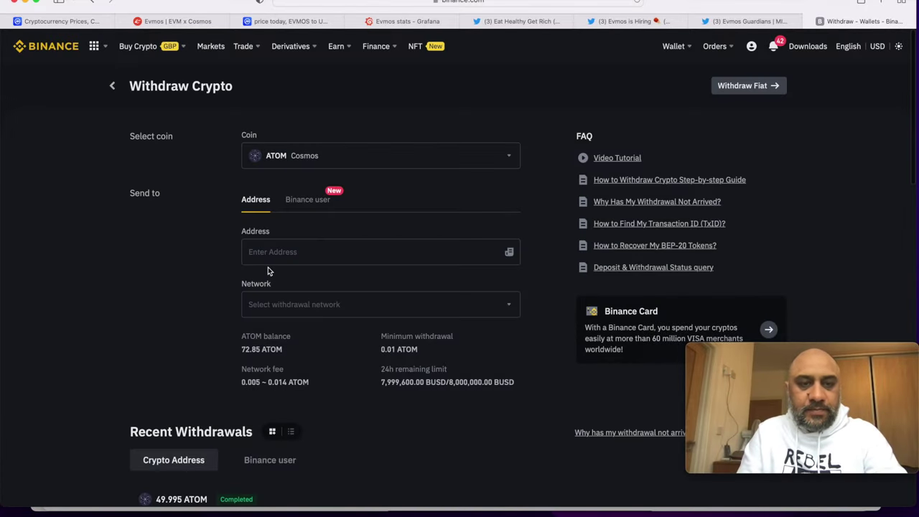
scroll(268, 270, down, 1)
click(269, 176)
key(super+v)
scroll(430, 234, down, 3)
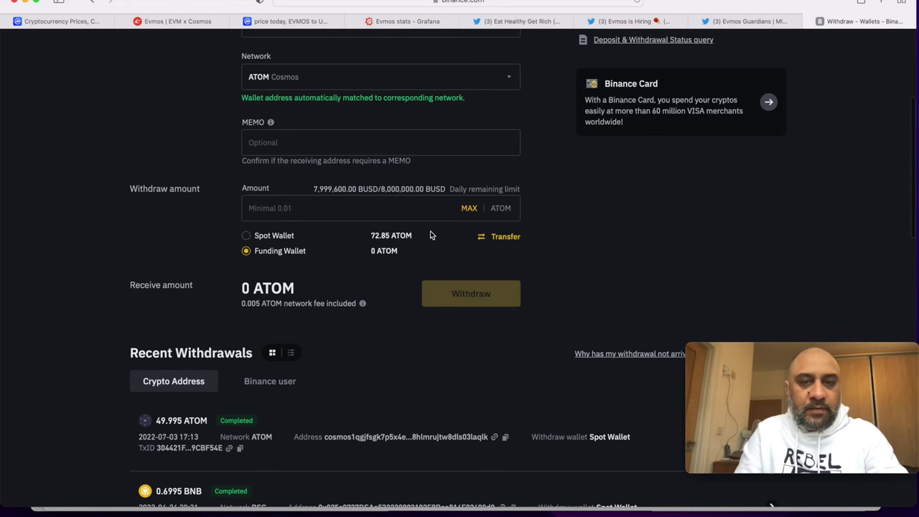
Step: Set the withdrawal to the maximum 72.85 ATOM from the Spot Wallet and submit it
click(468, 208)
click(246, 236)
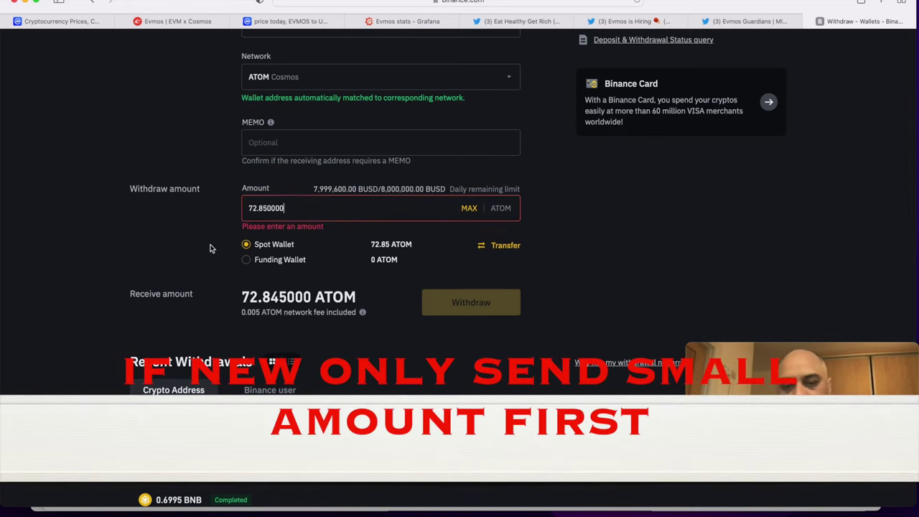
scroll(156, 320, up, 2)
click(468, 374)
click(514, 333)
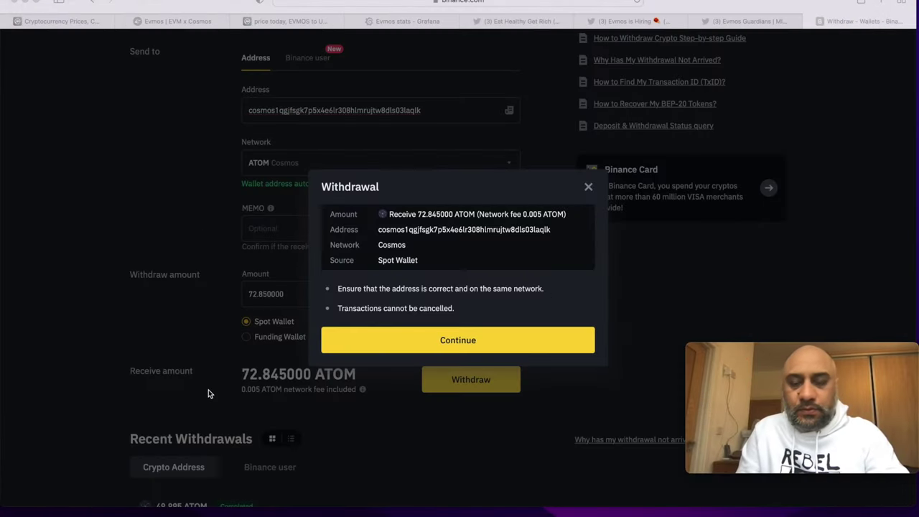
Step: Confirm the ATOM withdrawal details and complete the withdrawal request
click(473, 347)
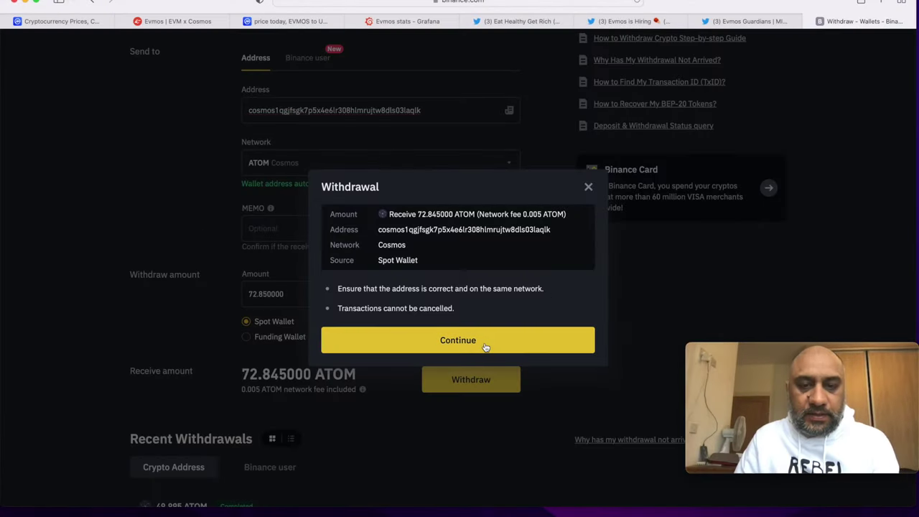
click(551, 258)
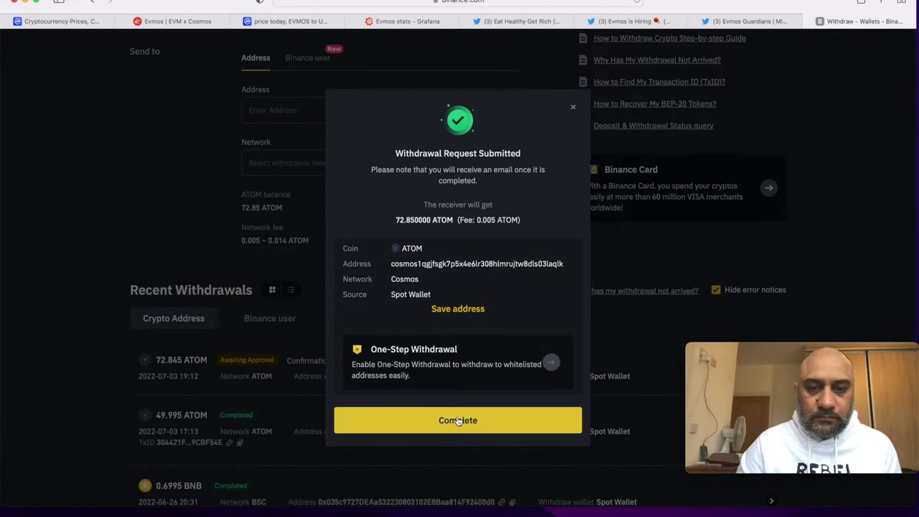
click(458, 421)
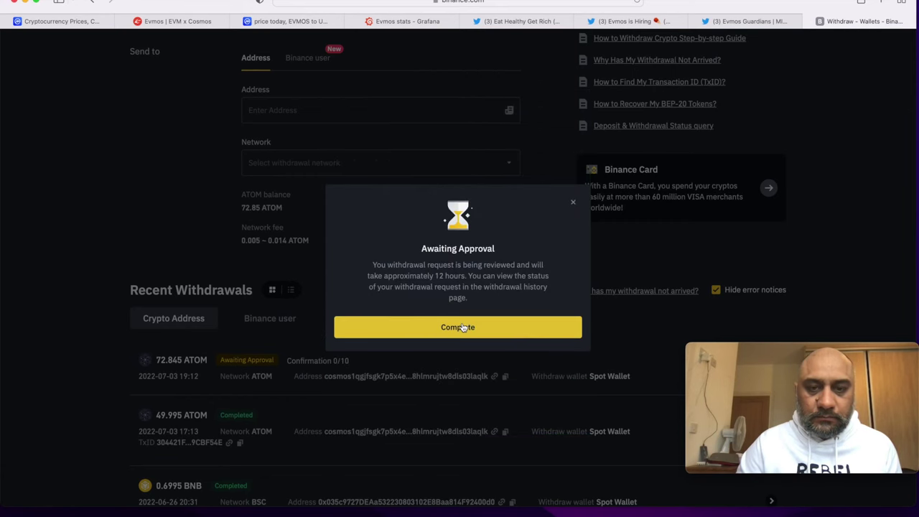
click(463, 327)
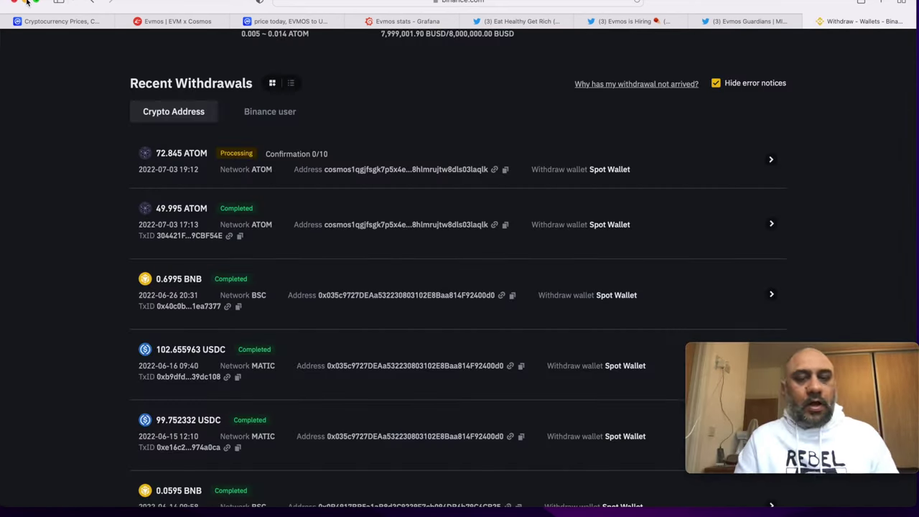
Step: Switch to Chrome, open the Osmosis app from the bookmarks and check the Keplr wallet's Cosmos Hub balance
click(25, 3)
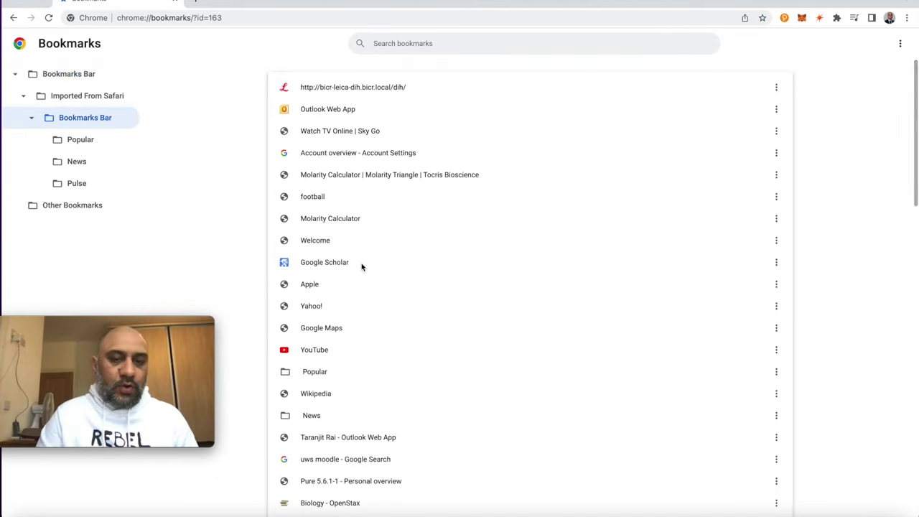
scroll(361, 264, down, 15)
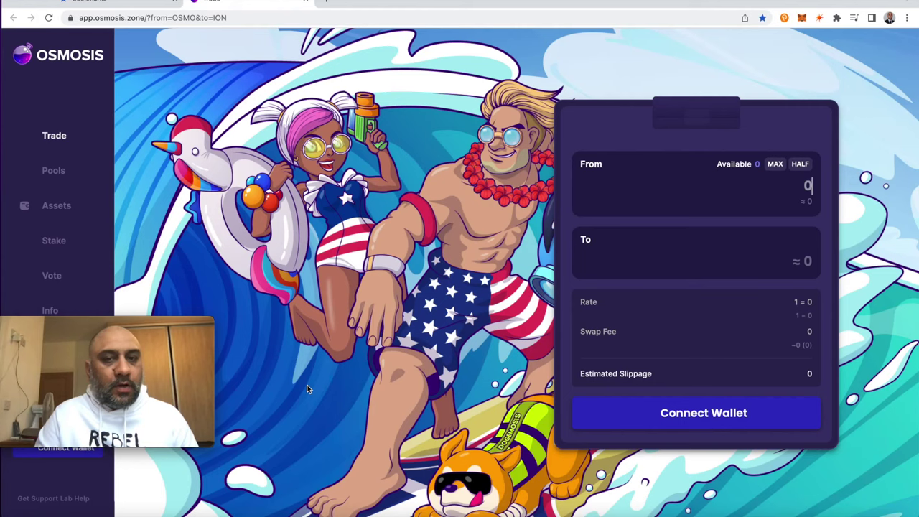
click(819, 17)
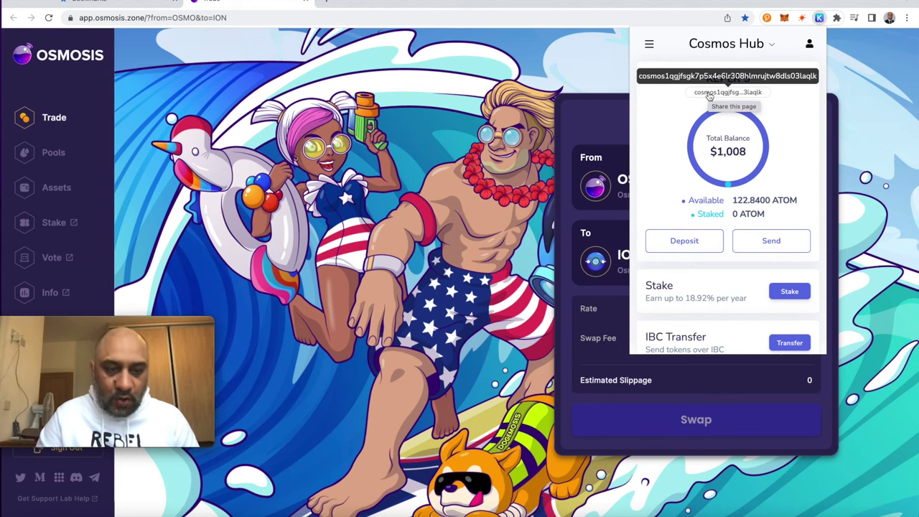
Step: Deposit 25 ATOM from Cosmos Hub into the Osmosis assets by IBC transfer
click(58, 189)
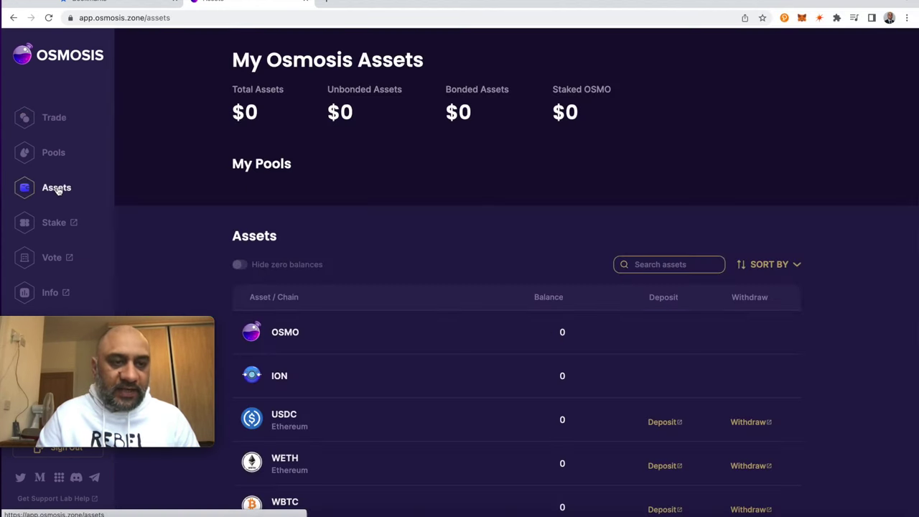
scroll(286, 329, down, 5)
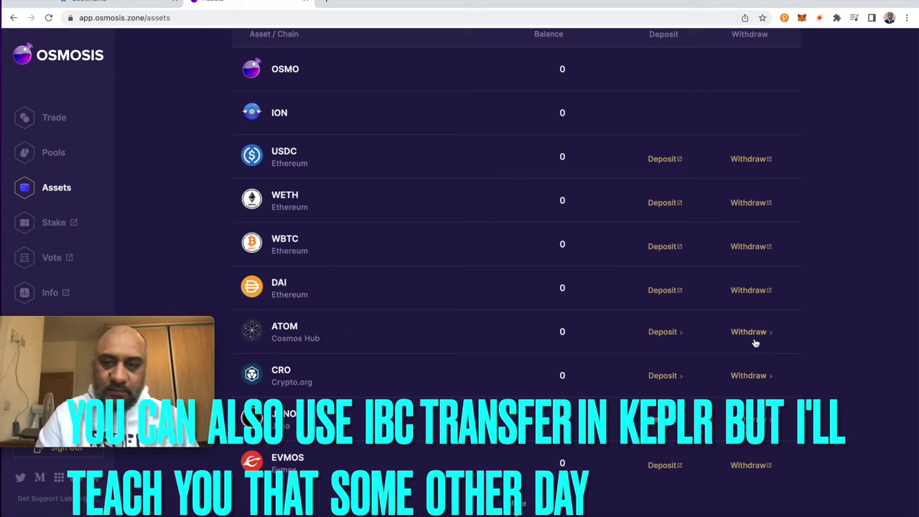
drag(107, 380, 108, 198)
click(661, 331)
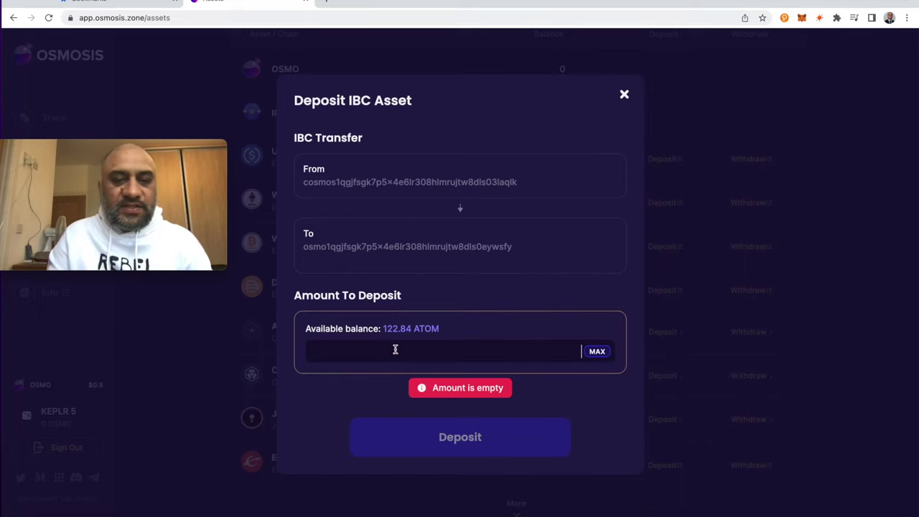
text(25)
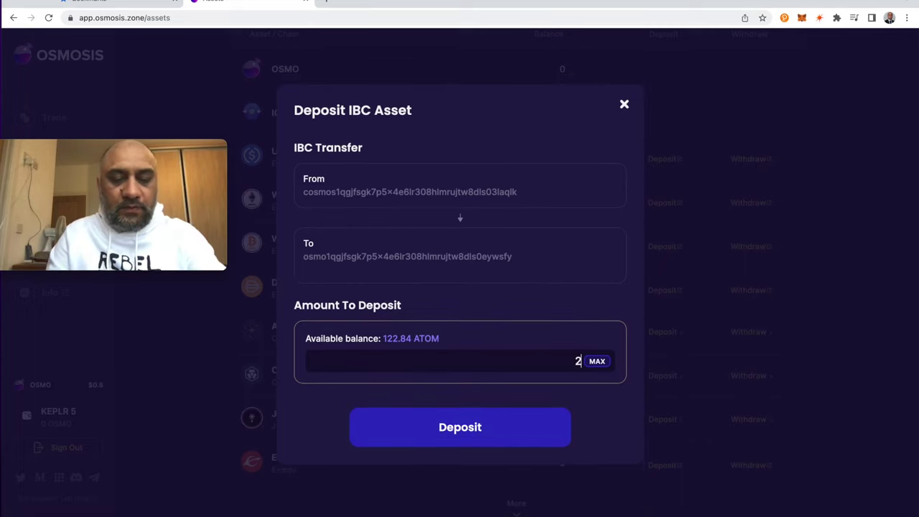
click(507, 430)
click(494, 294)
click(597, 326)
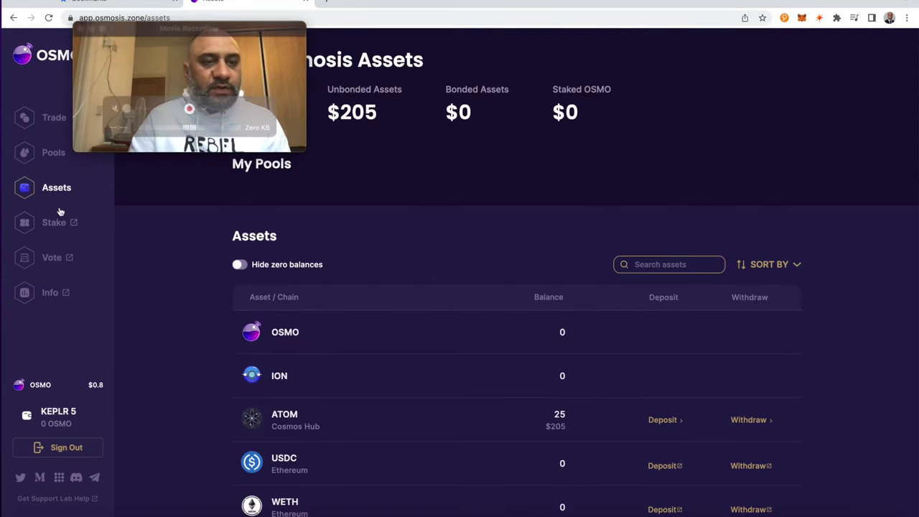
Step: Swap 0.5 ATOM for OSMO on the Osmosis trade page and dismiss the notification
drag(191, 28, 144, 218)
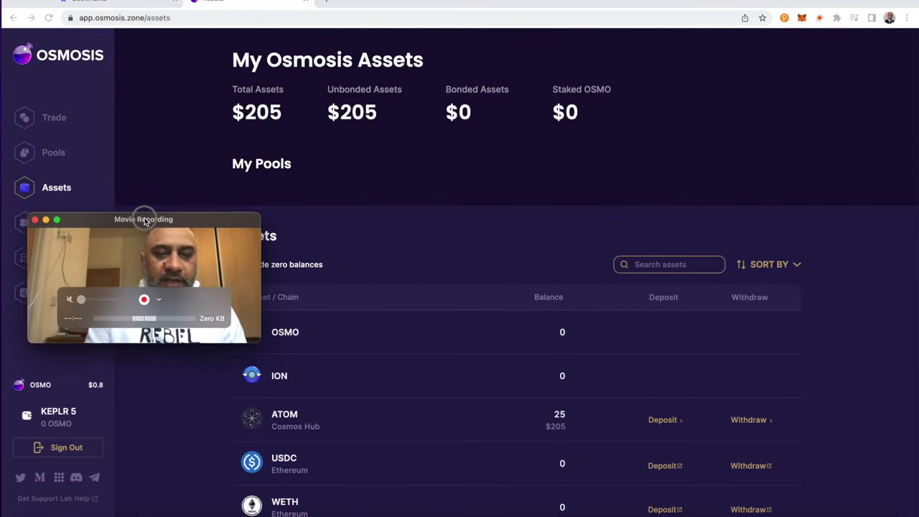
click(51, 117)
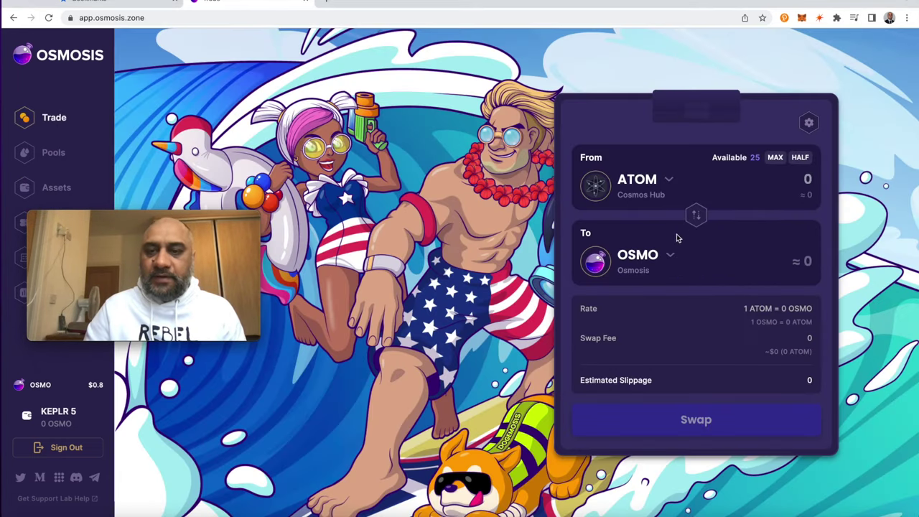
click(694, 194)
text(0.5)
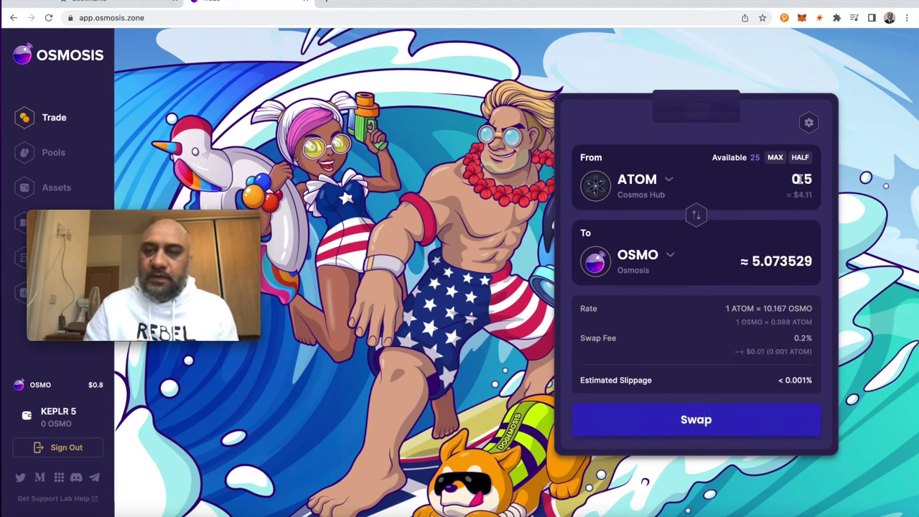
click(681, 419)
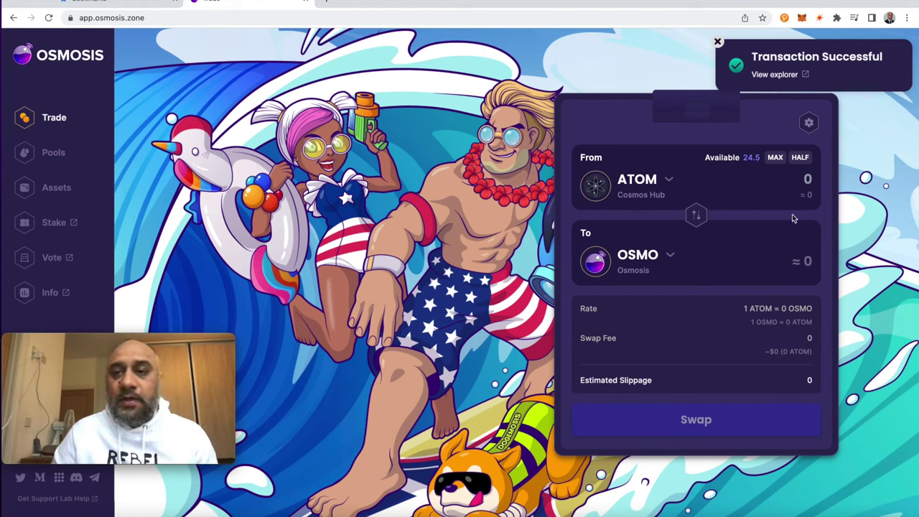
click(716, 41)
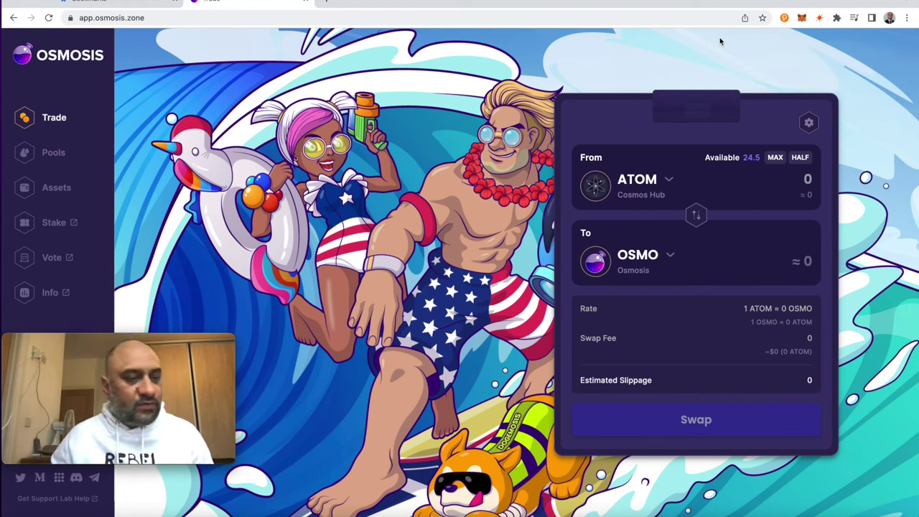
Step: Swap the maximum 24.5 ATOM for EVMOS, approve the transaction in Keplr and dismiss the notification
click(638, 255)
click(603, 435)
click(775, 157)
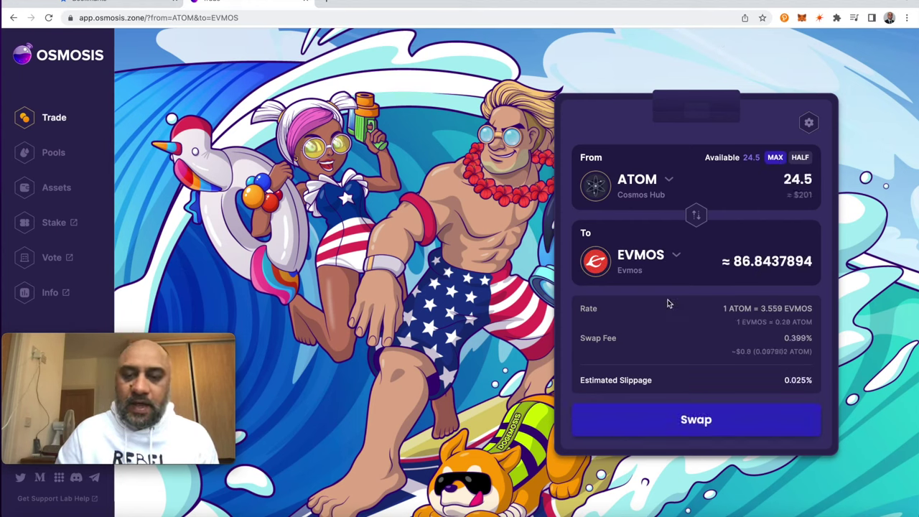
click(712, 429)
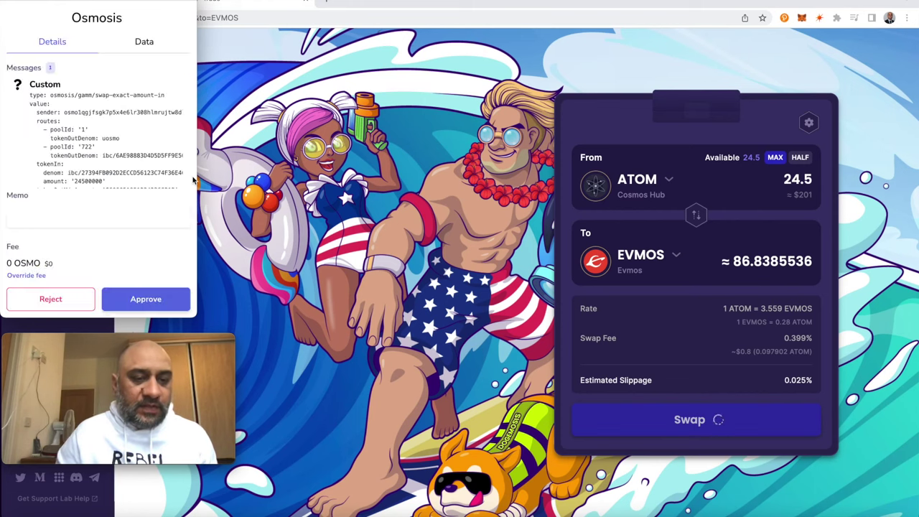
click(128, 300)
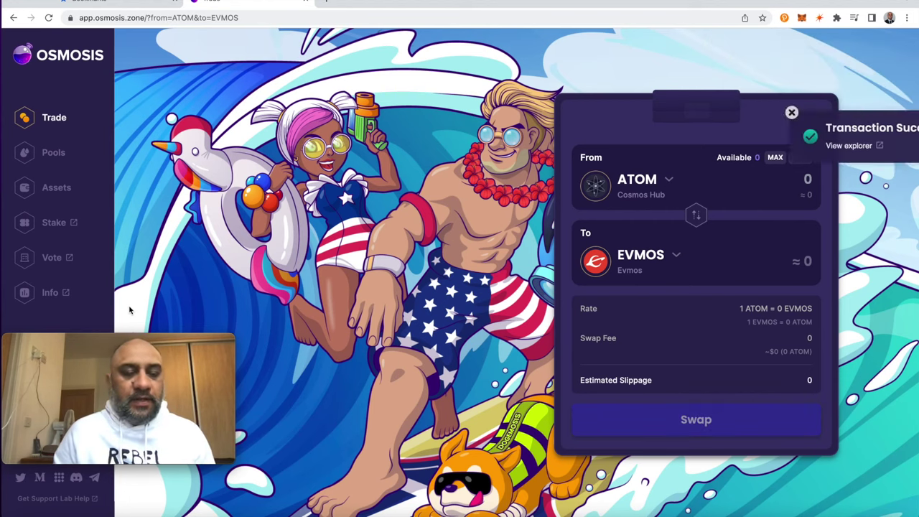
click(717, 43)
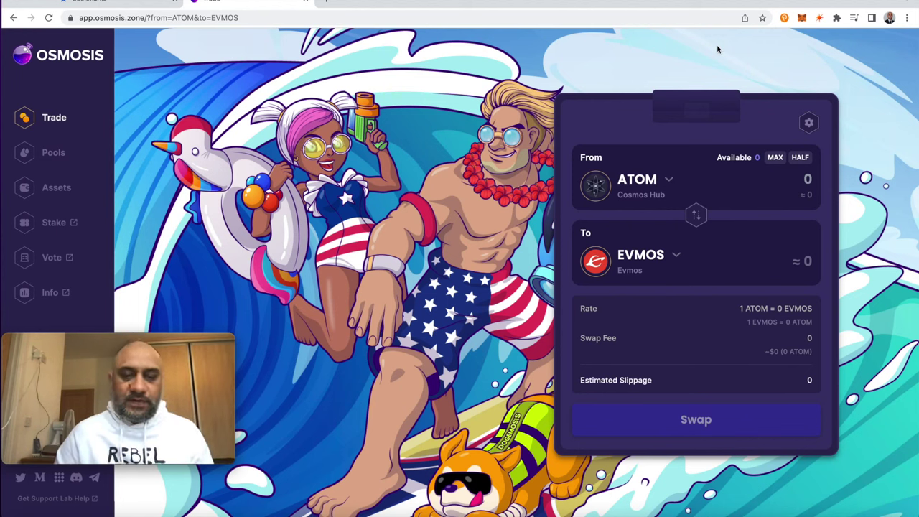
Step: Check the Keplr wallet's Osmosis balance and the EVMOS token listed under it
click(774, 48)
click(728, 90)
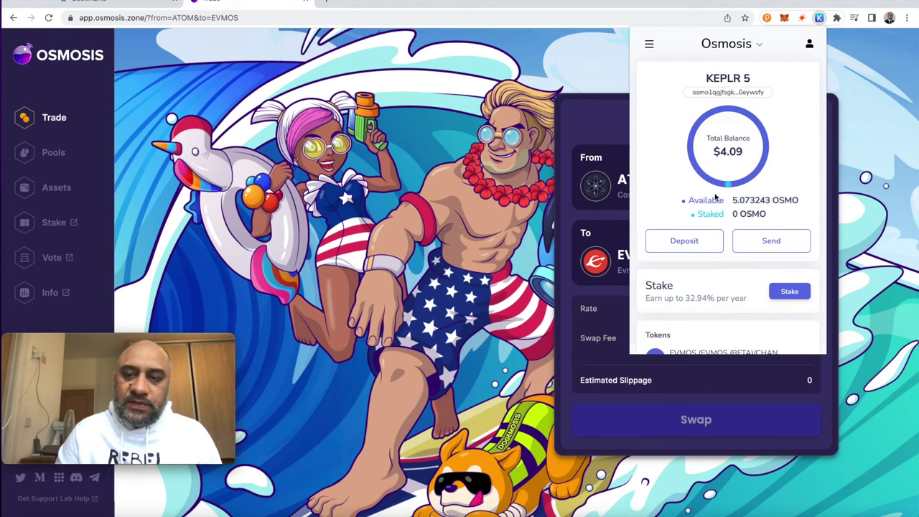
scroll(714, 185, down, 2)
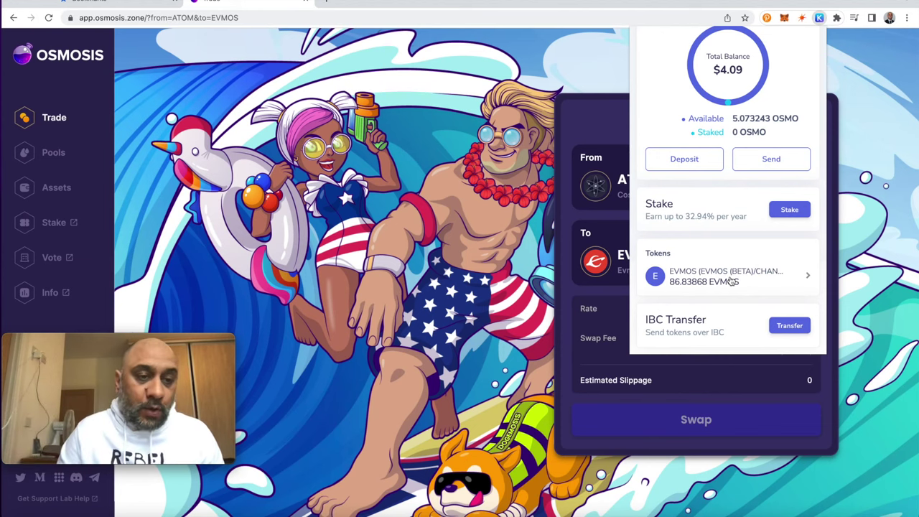
Step: Start the EVMOS withdrawal from the Osmosis assets and connect the Keplr wallet on the Evmos IBC Transfer page
click(80, 173)
click(65, 187)
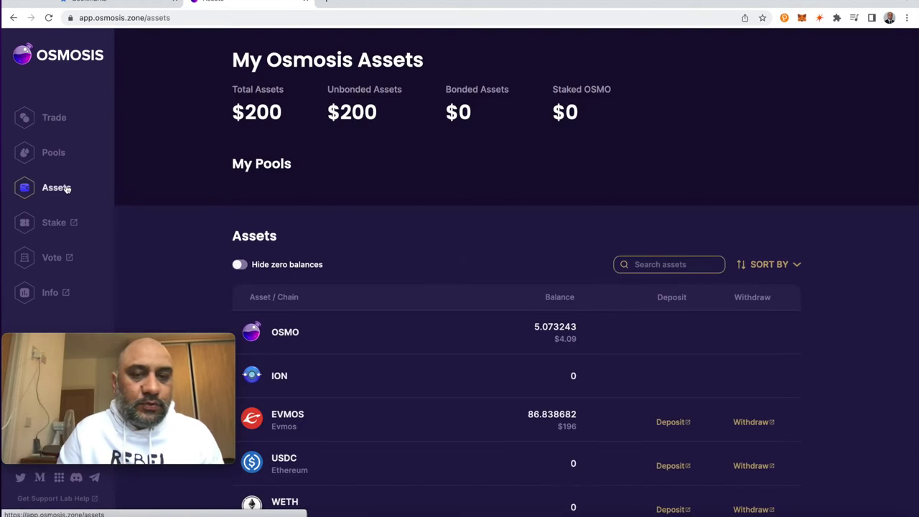
scroll(459, 301, down, 3)
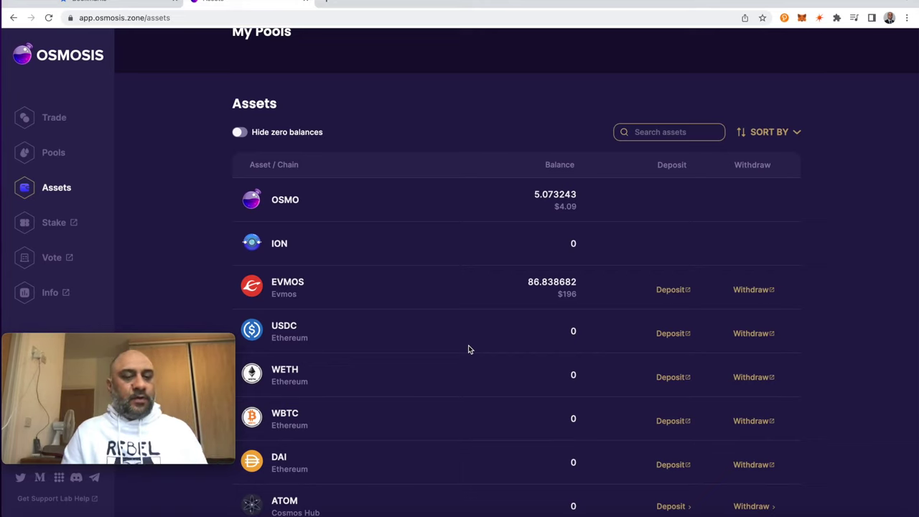
scroll(468, 349, down, 1)
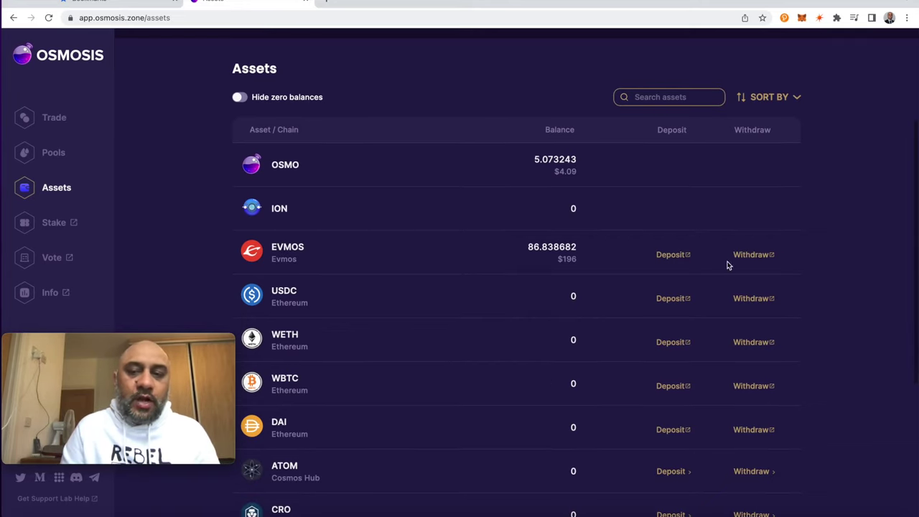
click(746, 260)
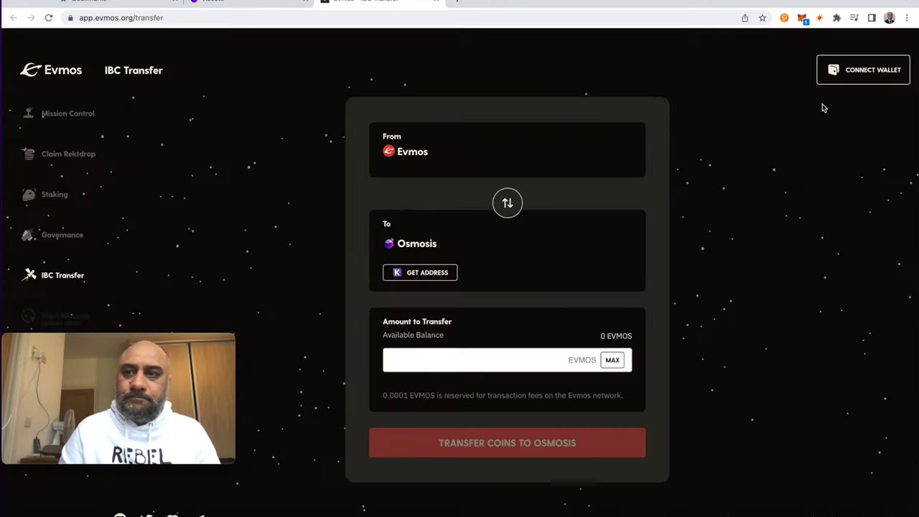
click(865, 70)
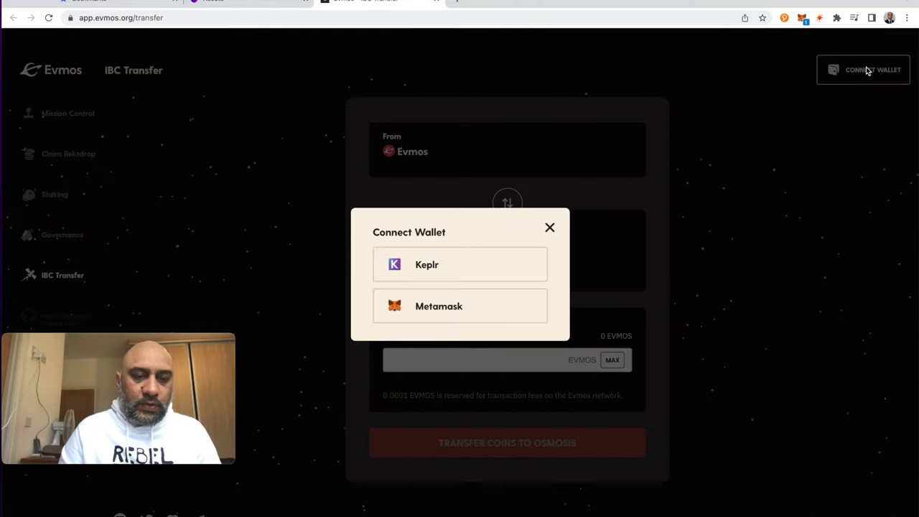
click(452, 277)
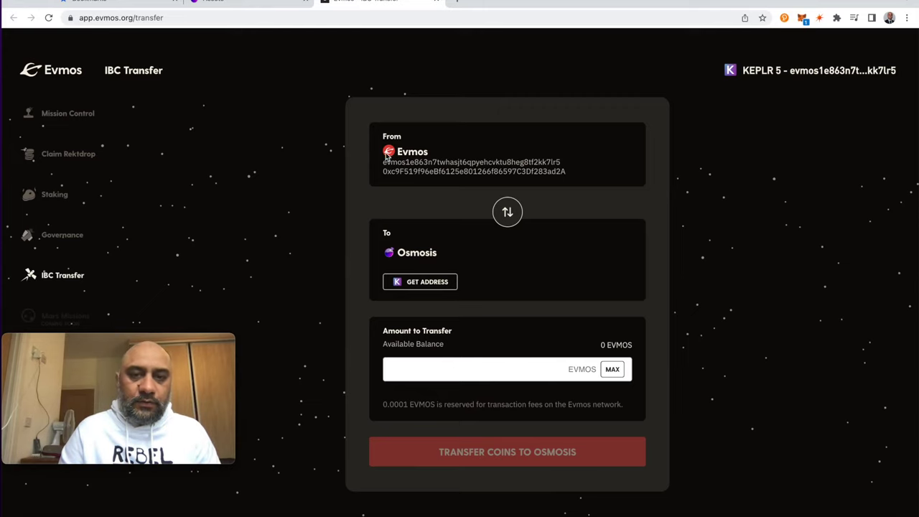
Step: Reverse the transfer direction to Osmosis to Evmos, transfer the maximum EVMOS amount and approve the transaction
click(507, 216)
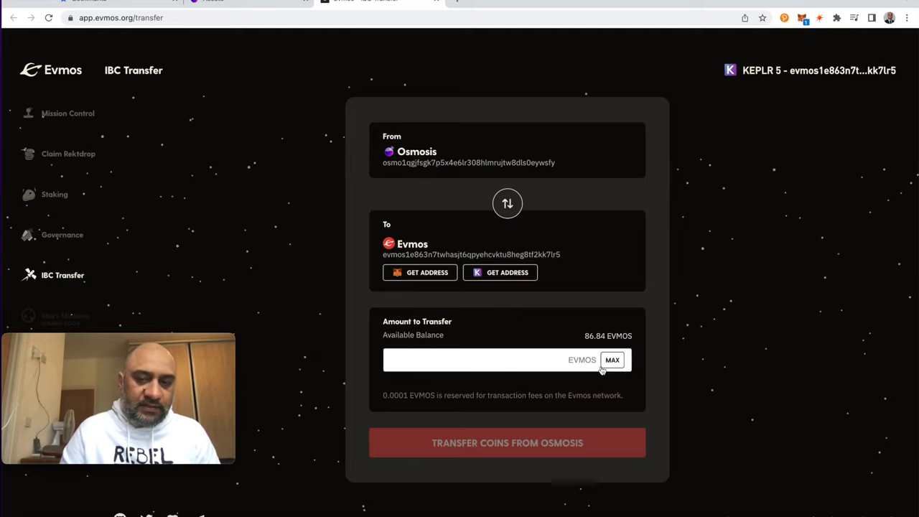
click(607, 361)
scroll(509, 427, down, 1)
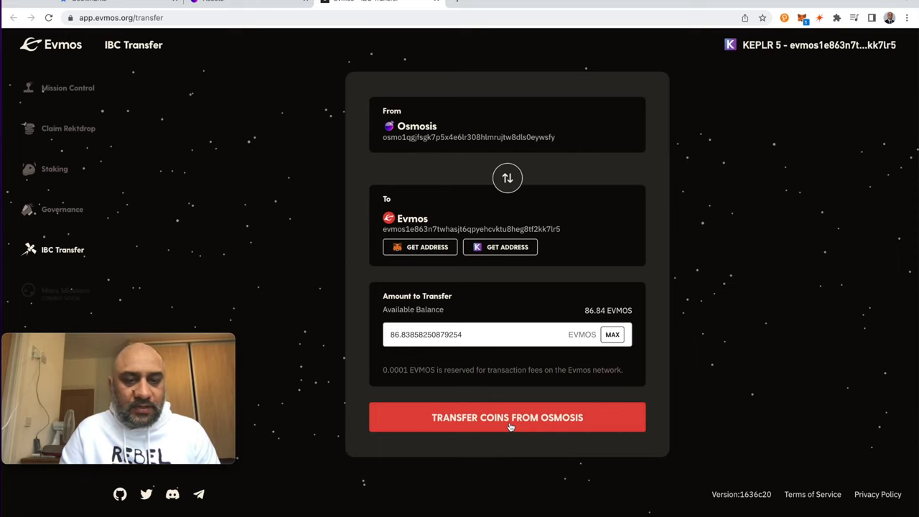
click(510, 426)
click(135, 299)
Step: Check the remaining Osmosis tokens in the Keplr wallet and switch it to the Evmos (Beta) network
click(819, 18)
scroll(714, 233, down, 2)
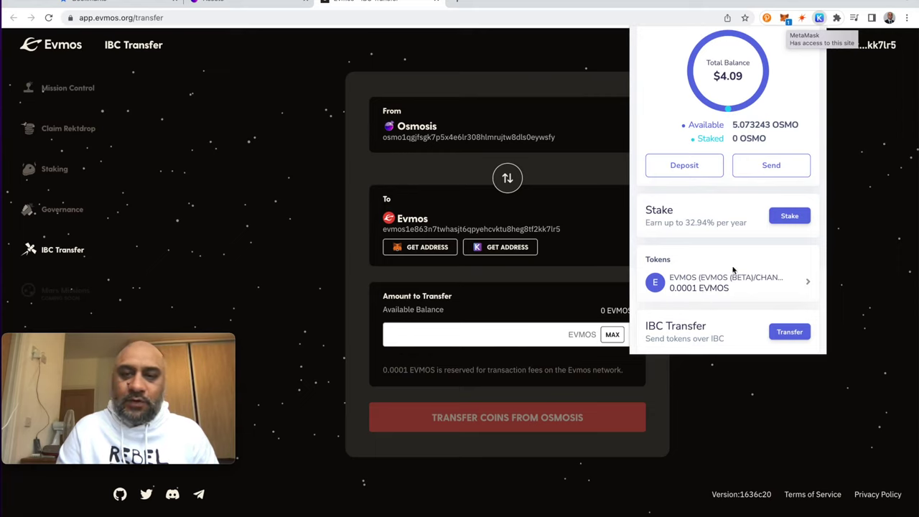
scroll(728, 294, up, 3)
click(761, 44)
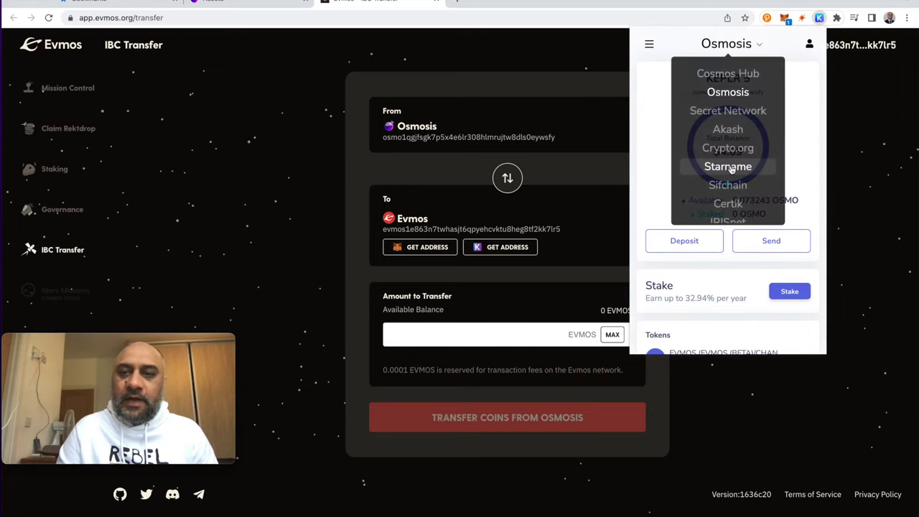
scroll(730, 168, down, 10)
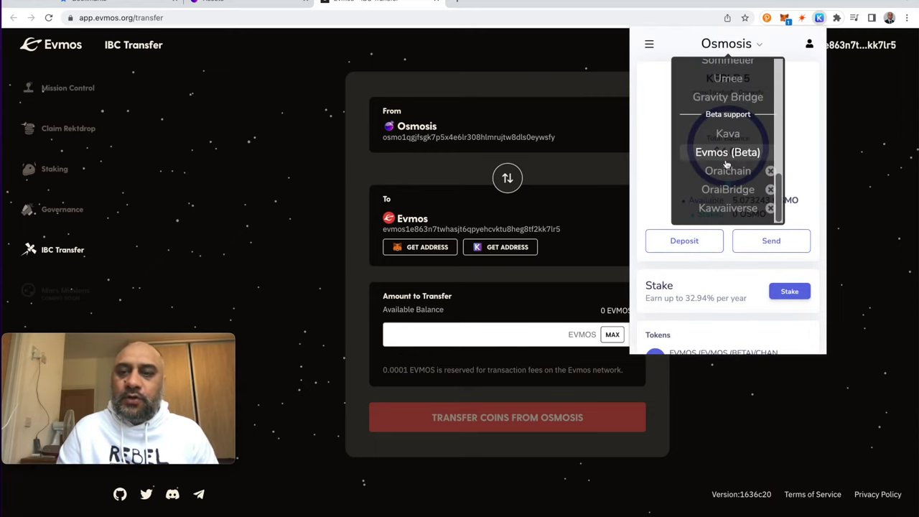
click(727, 152)
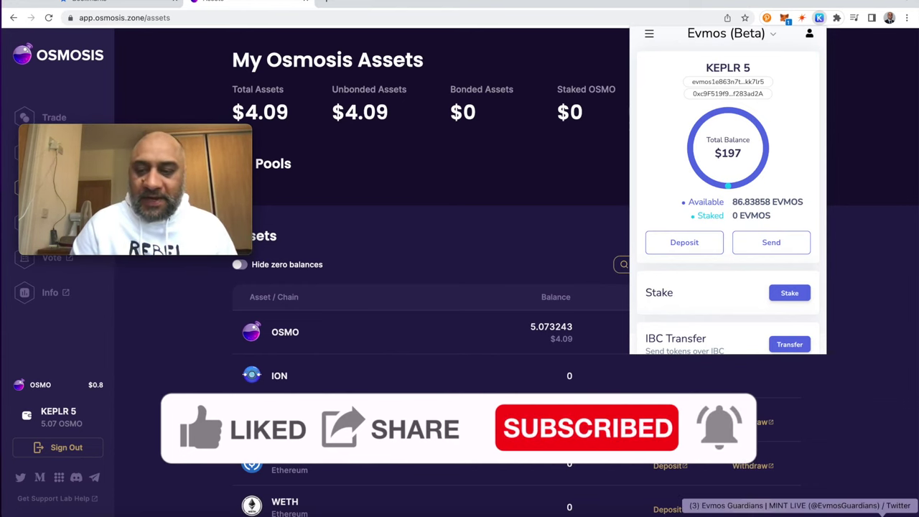
Step: Switch to another Chrome window and open the EVMOS staking page from the Keplr wallet extension
click(862, 509)
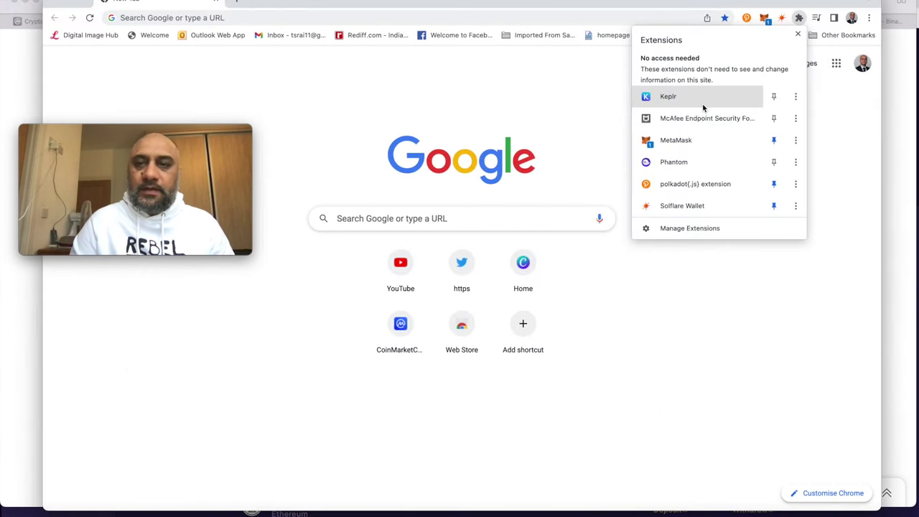
click(664, 92)
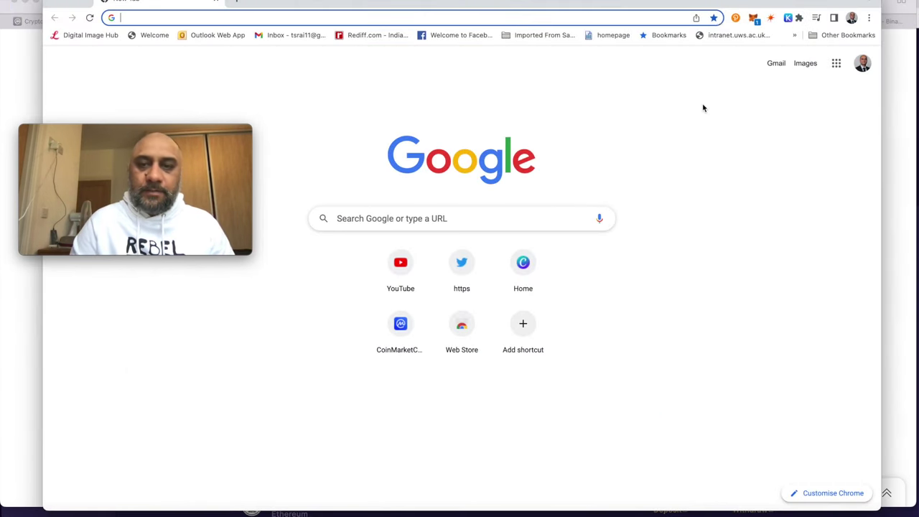
scroll(689, 215, down, 1)
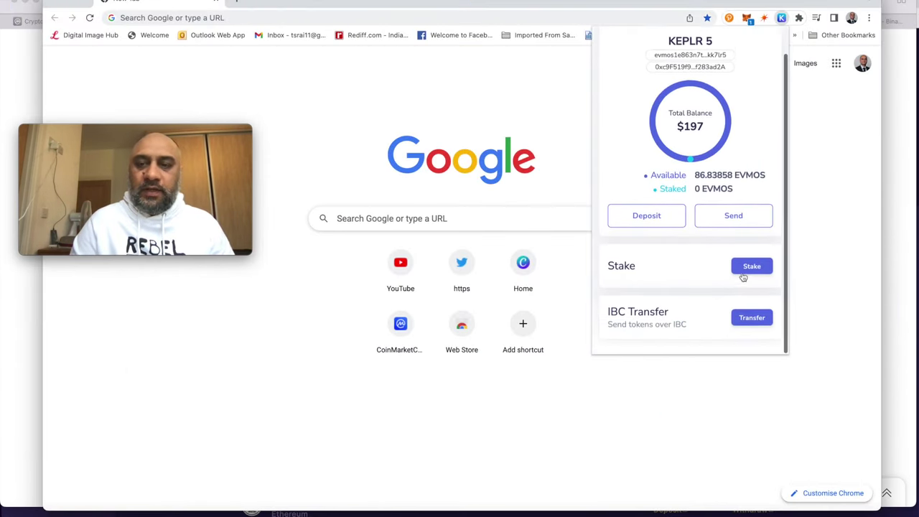
click(751, 265)
Step: Find the Evmos Guardians validator in the EVMOS staking list and open its delegation form
scroll(423, 230, down, 1)
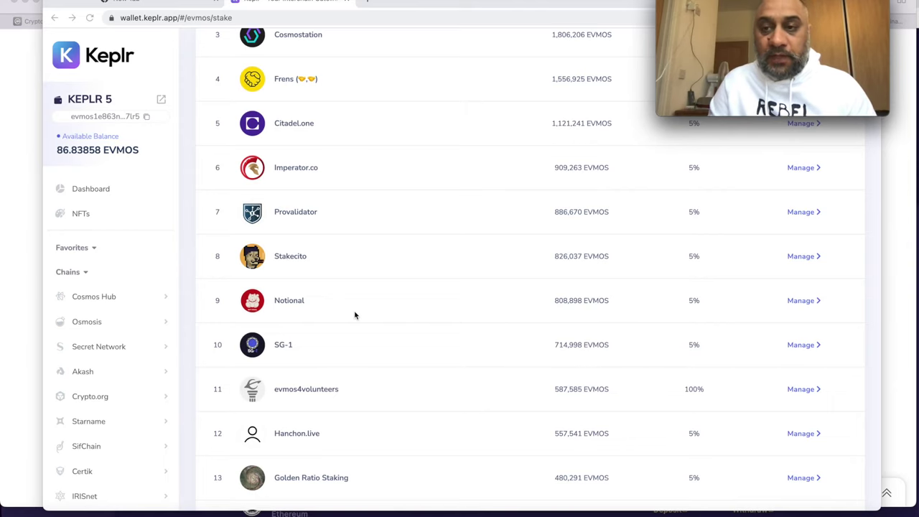
scroll(354, 314, down, 20)
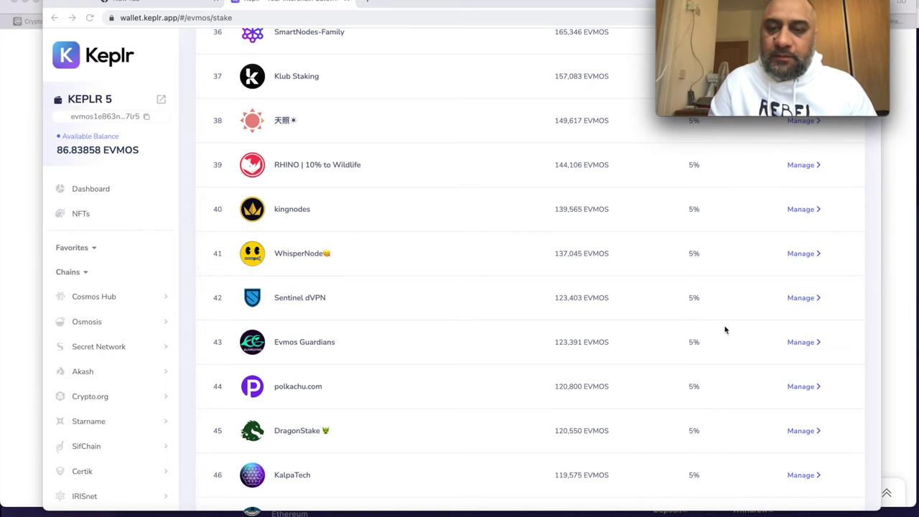
click(801, 297)
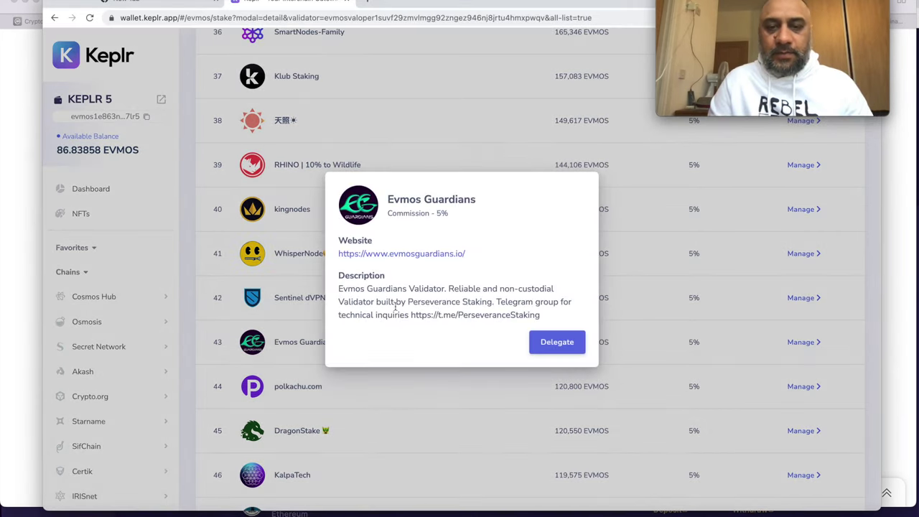
click(550, 348)
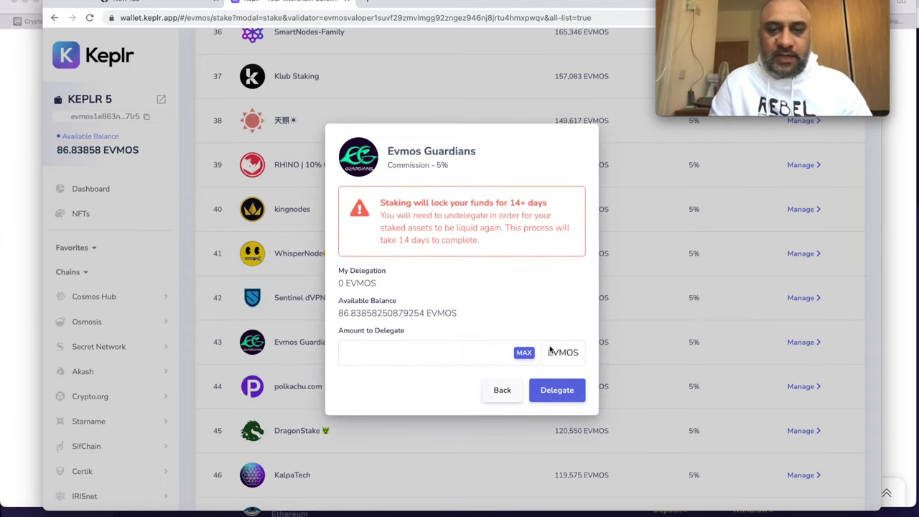